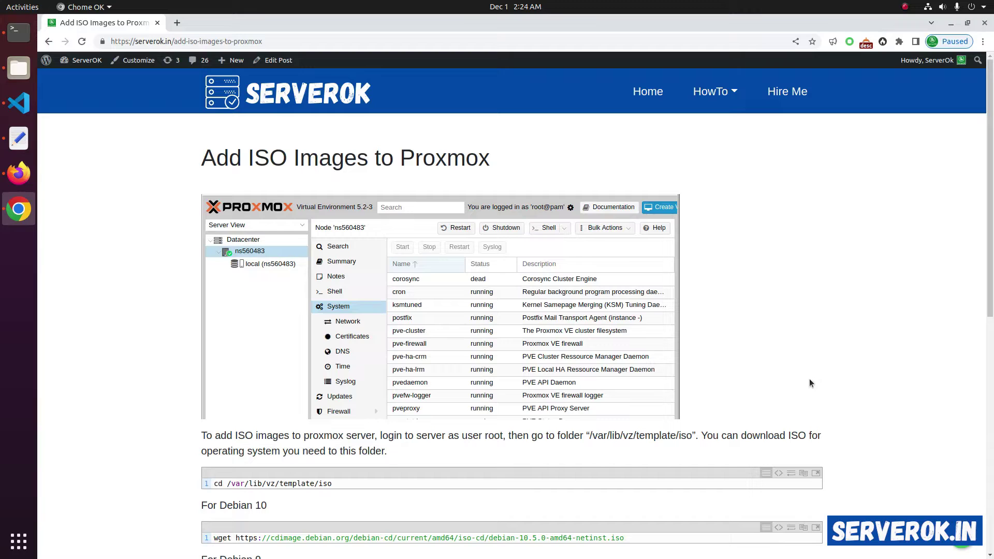
scroll(922, 417, "down", 3)
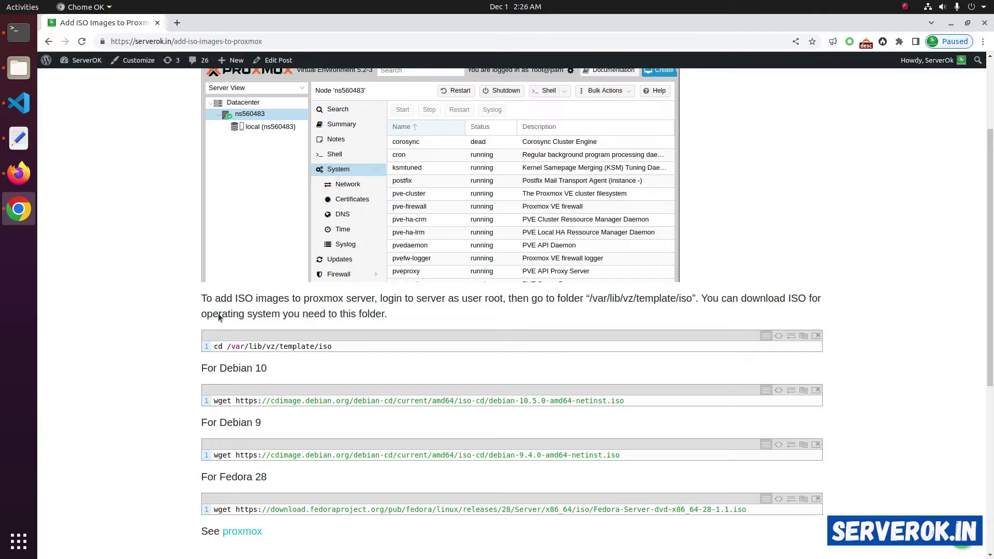
Step: Copy the Debian 11 netinst ISO download link from the debian.org download page
key("ctrl+t")
type("de")
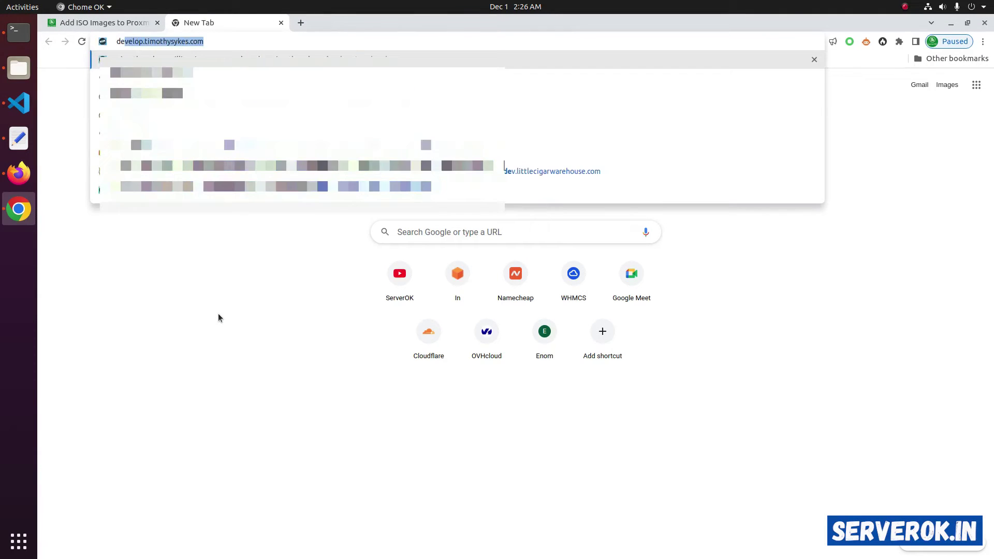
type("bian.org")
key("Return")
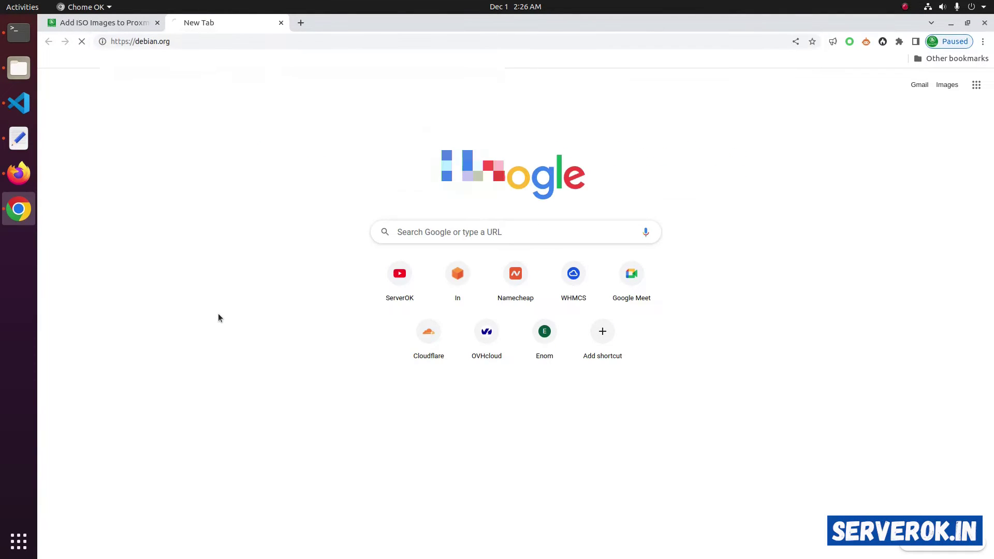
left_click(727, 425)
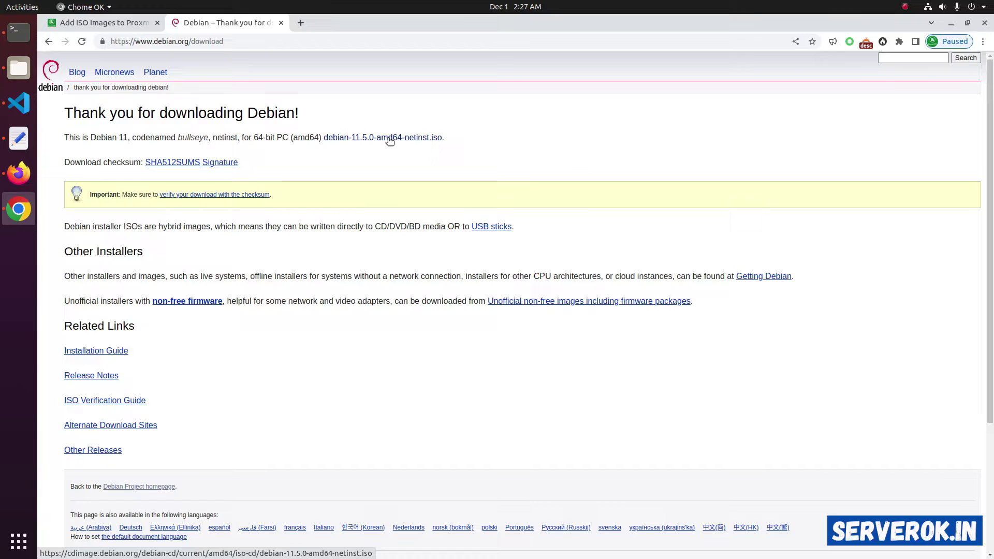
right_click(390, 141)
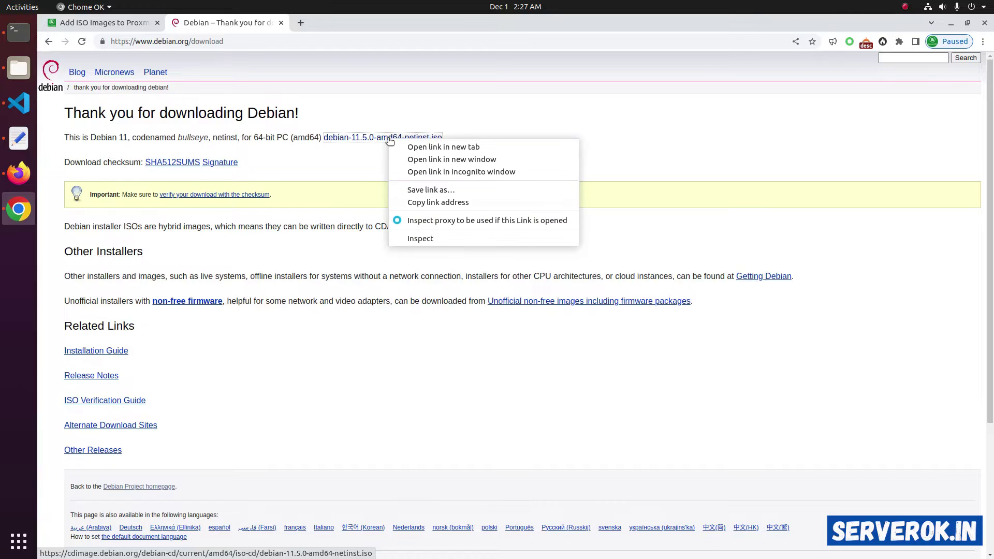
left_click(431, 203)
Step: Open and focus the Shell console of Proxmox node server70
left_click(19, 174)
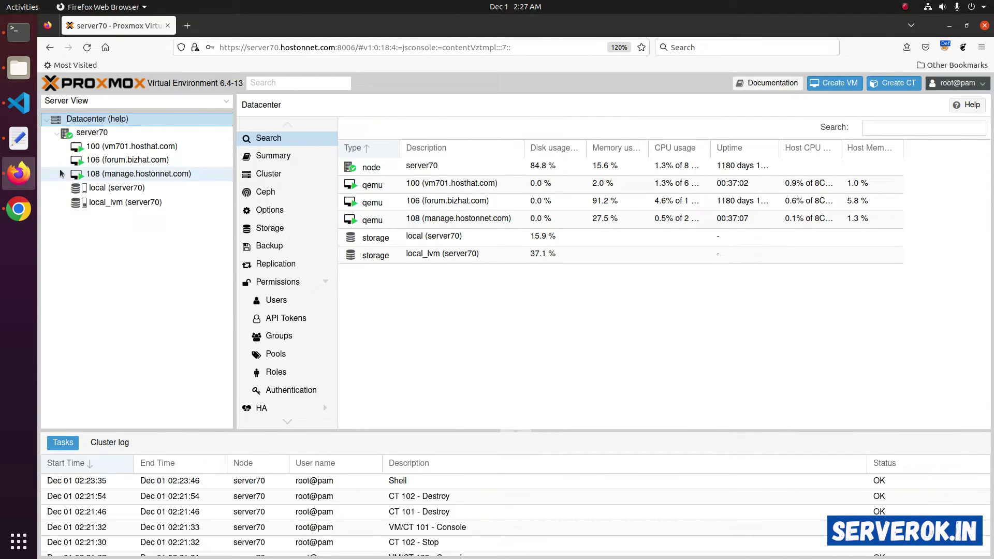
left_click(93, 133)
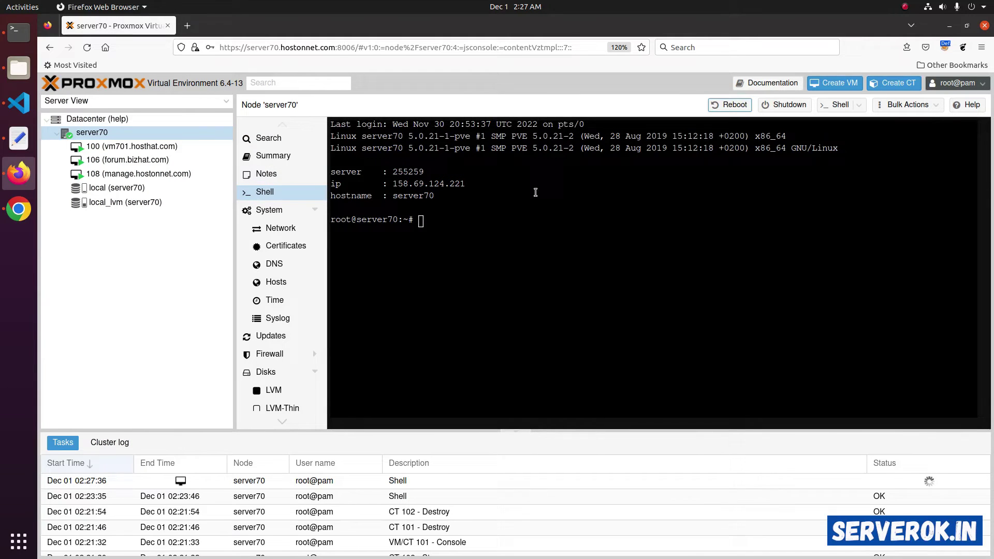
left_click(546, 210)
type("cd /")
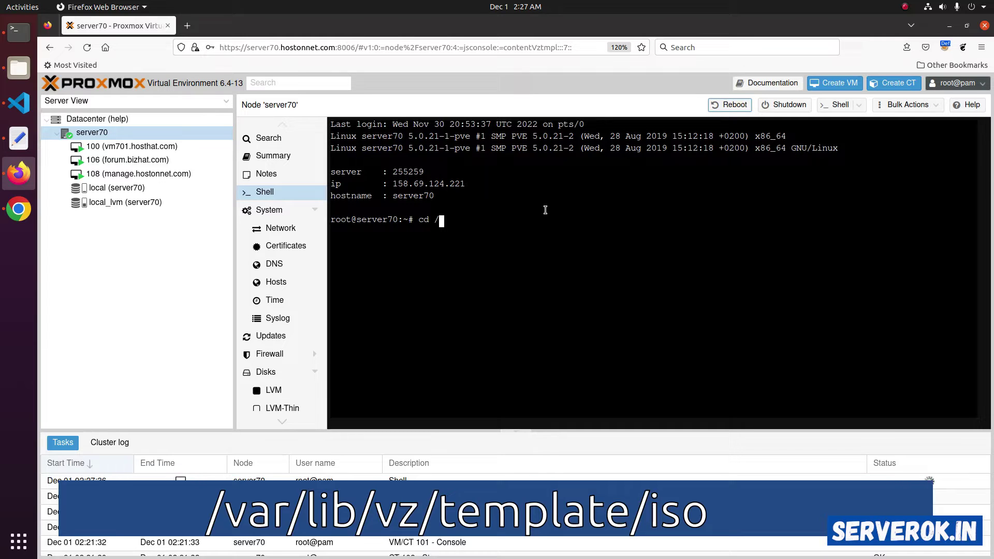
type("var/lib/")
type("vz/ ls -la cd ")
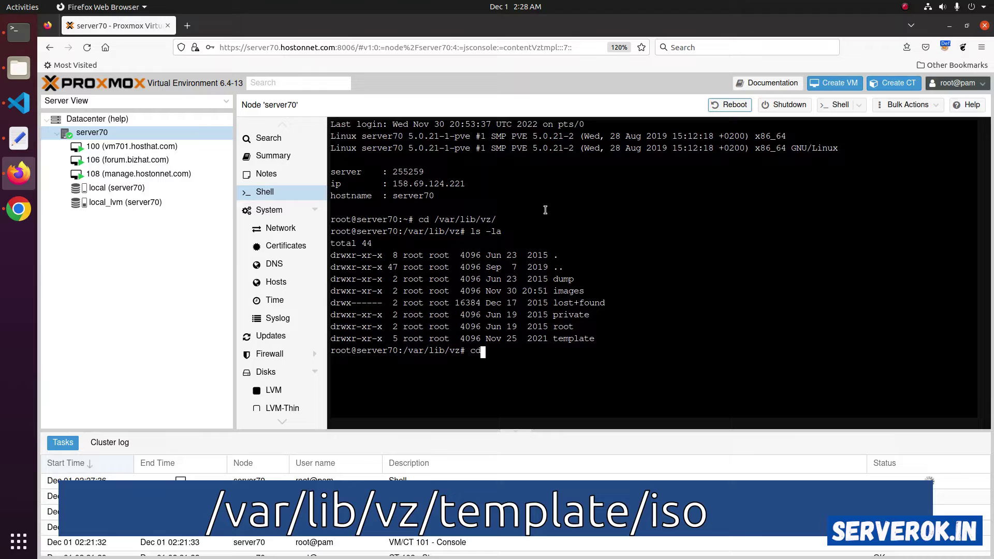
type("template/")
Step: Download the Debian 11.5.0 netinst ISO into /var/lib/vz/template/iso with wget and the pasted link
key("Return")
type("ls")
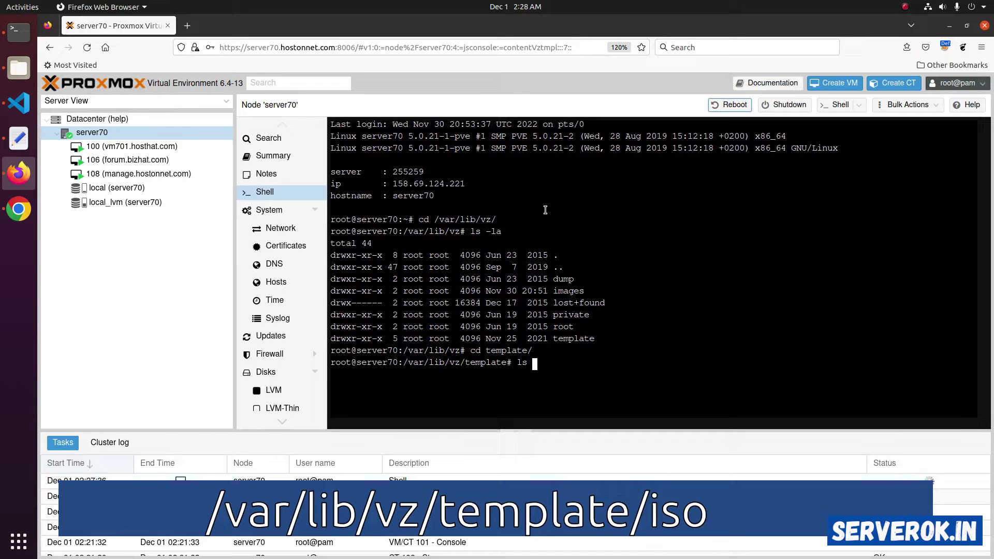
type(" -la")
key("Return")
type("c")
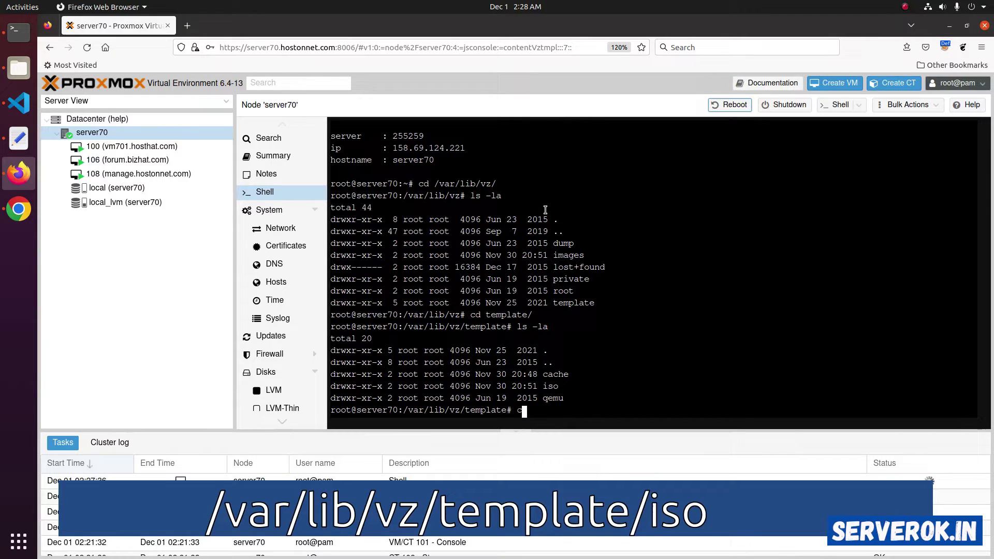
type("d iso")
key("Return")
type("ls -la")
key("Return")
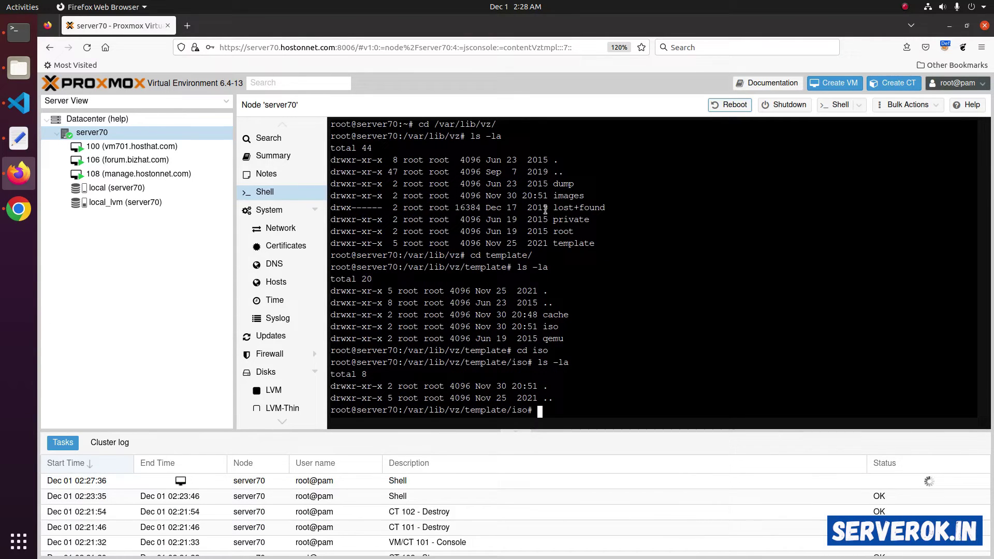
type("wget")
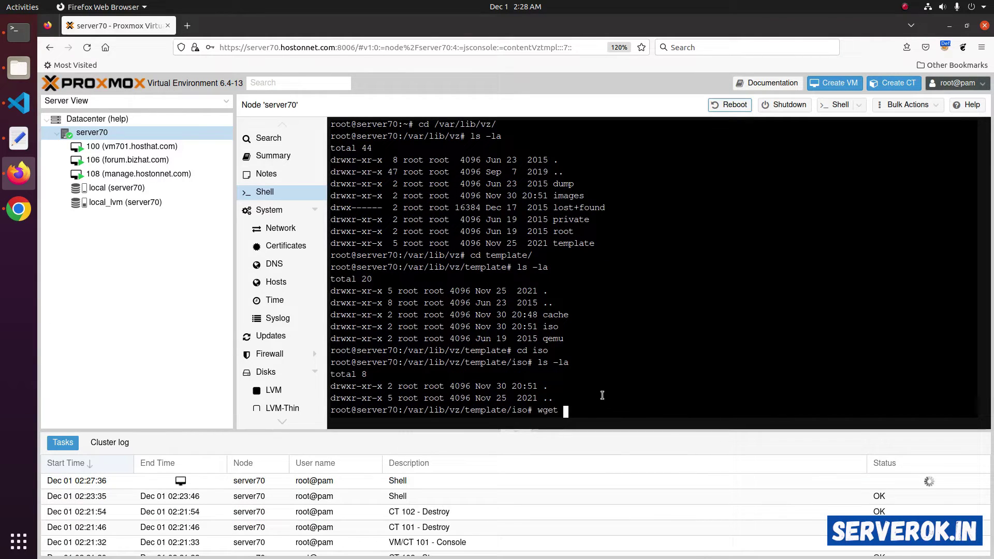
right_click(602, 395)
left_click(623, 458)
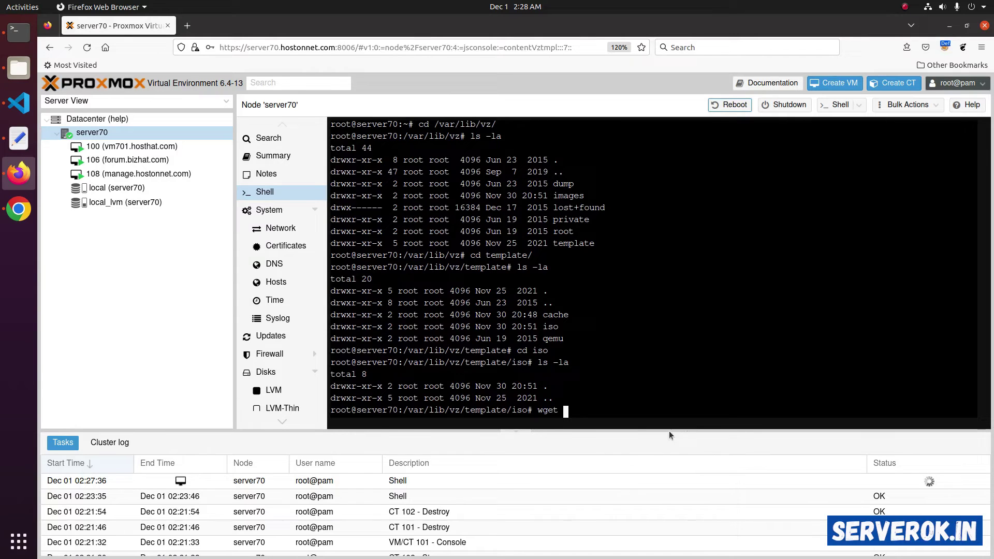
key("Return")
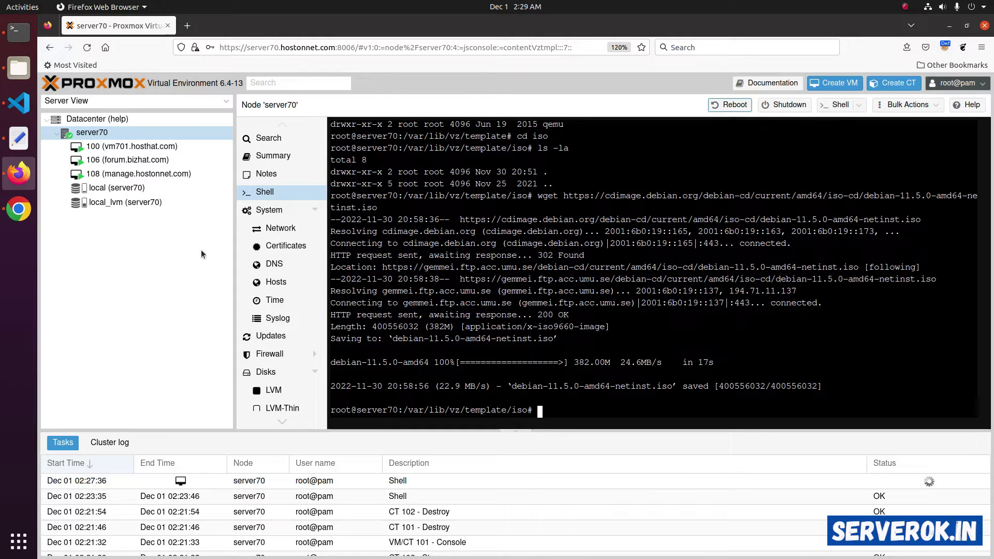
Step: Show local (server70) ISO images and confirm debian-11.5.0-amd64-netinst.iso (400.56 MB) is listed
left_click(96, 191)
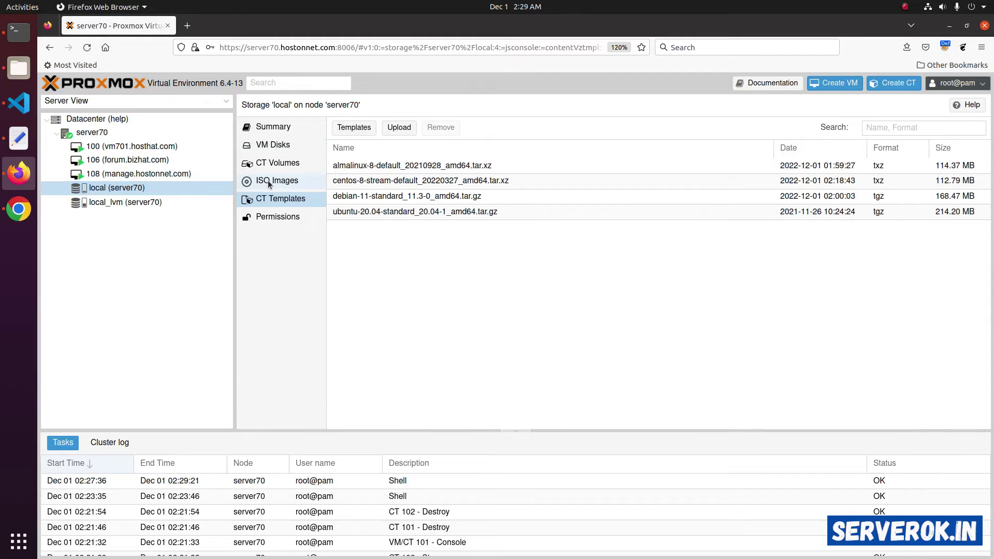
left_click(268, 183)
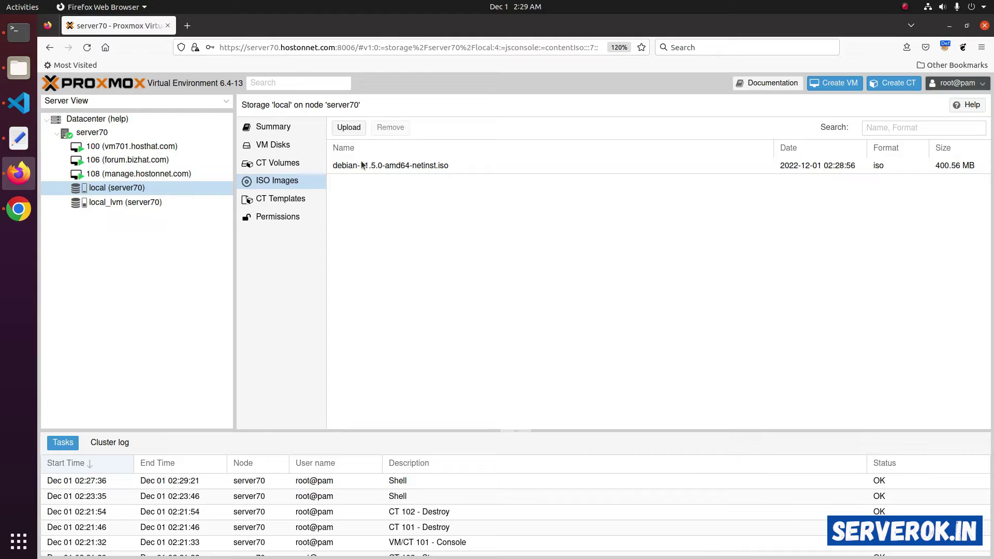
Step: Upload ubuntu-18.04.5-live-server-amd64.iso (990.90 MB) to local storage
left_click(349, 126)
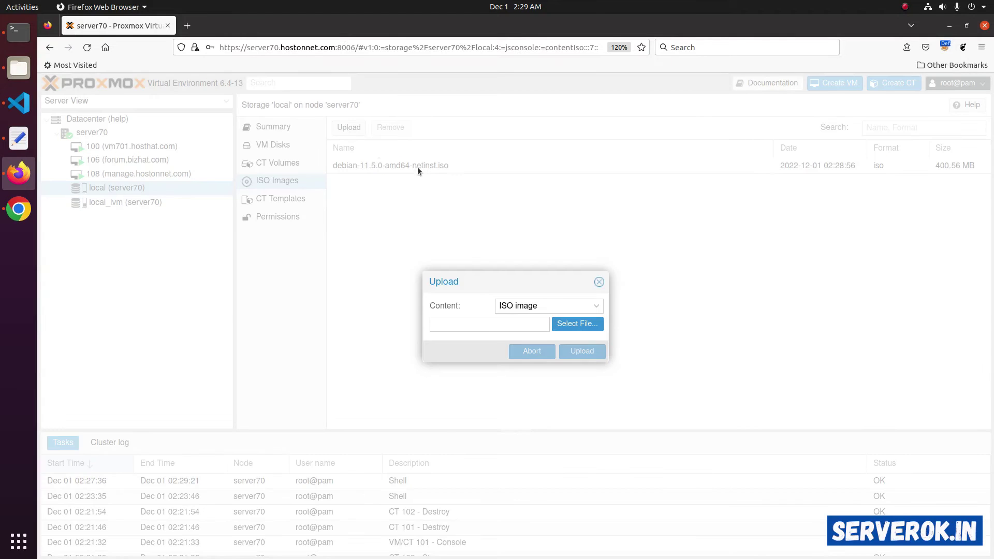
left_click(575, 324)
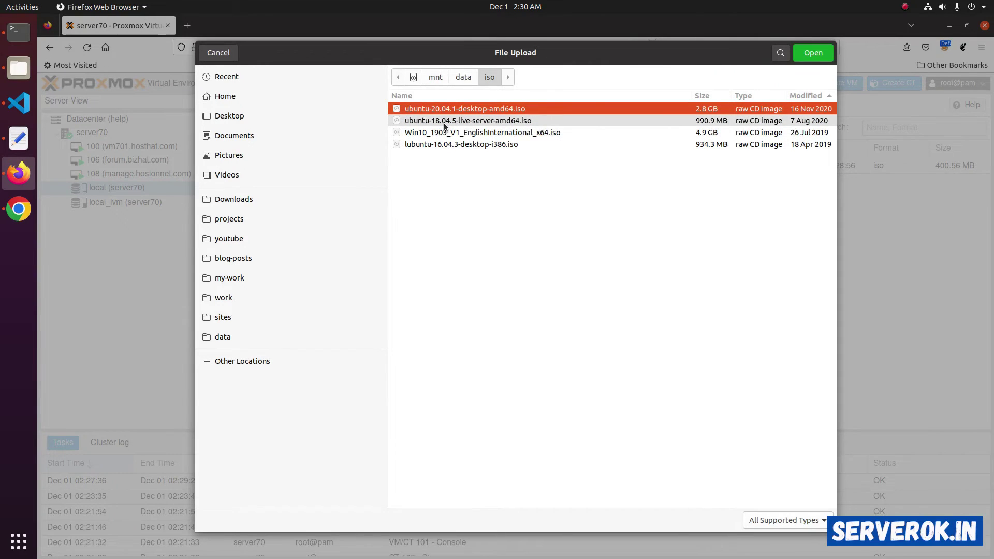
left_click(445, 122)
left_click(813, 55)
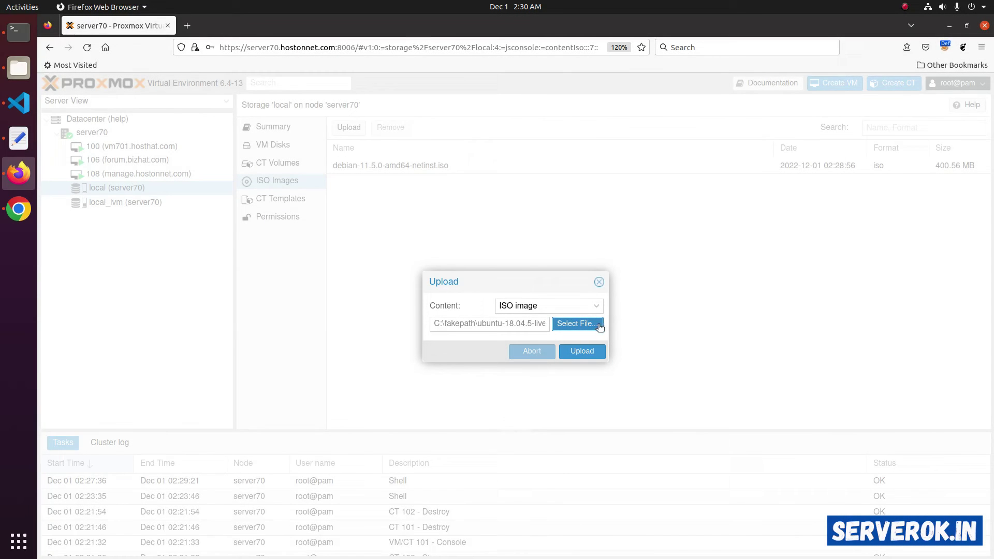
left_click(582, 351)
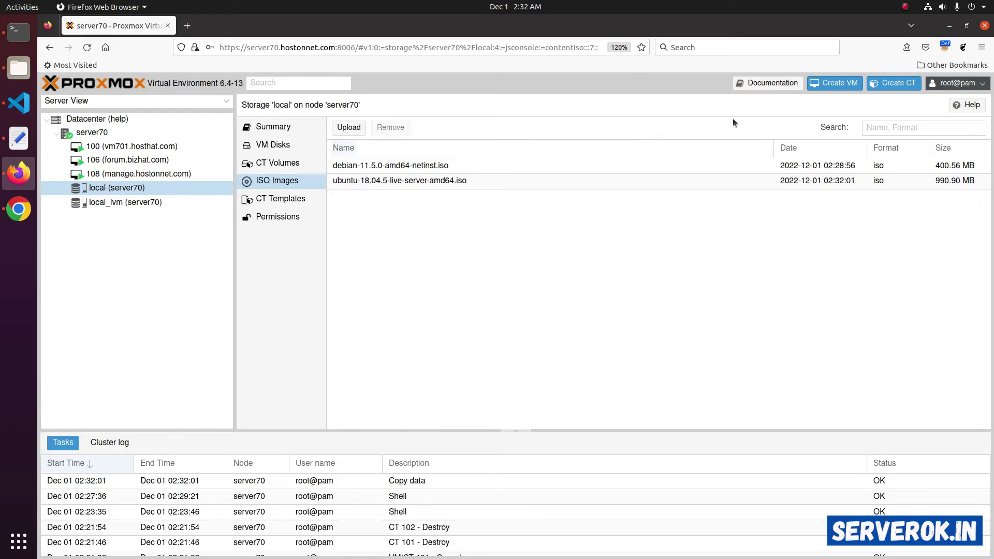
Step: Create VM 101 named test1 and select the Ubuntu 18.04.5 ISO on the OS tab
left_click(825, 84)
type("t")
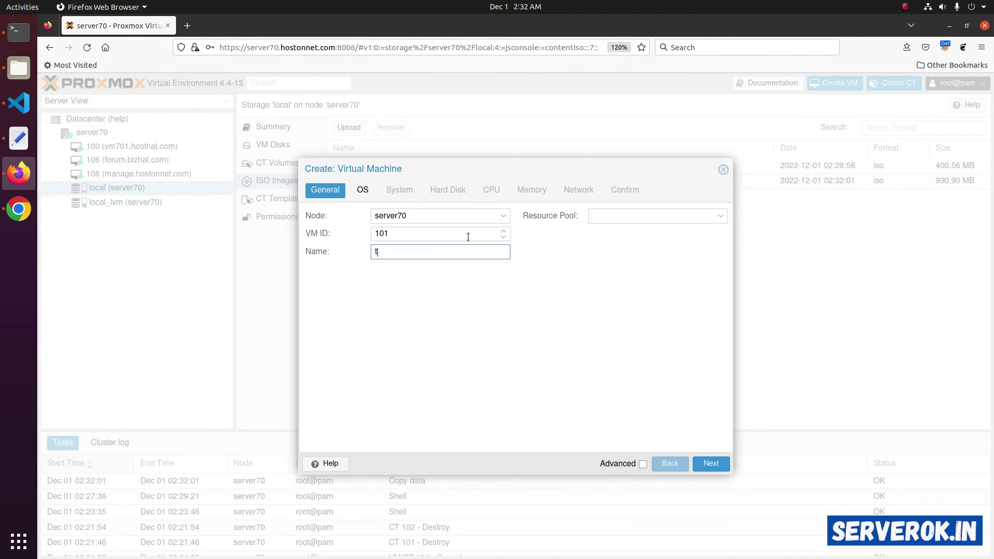
type("est1")
left_click(719, 462)
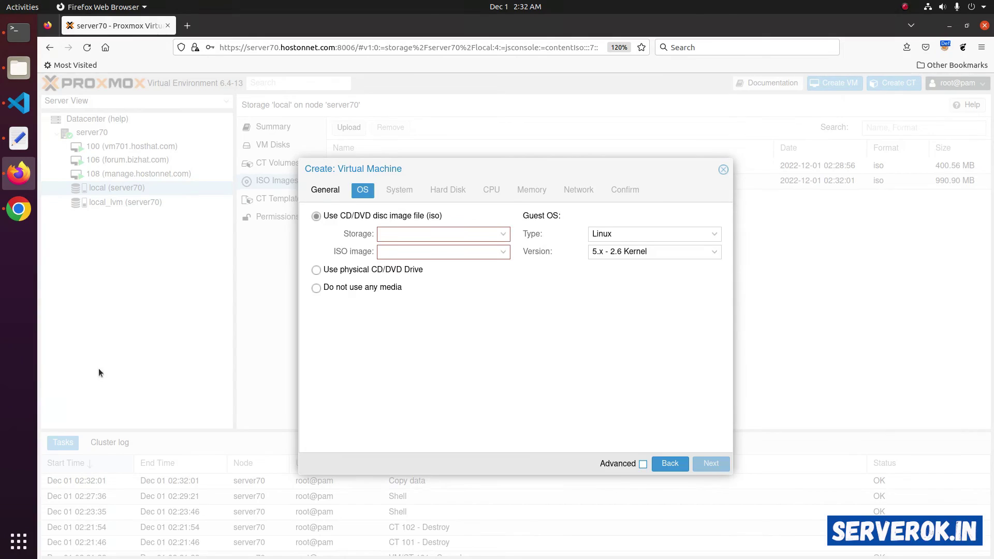
left_click(501, 254)
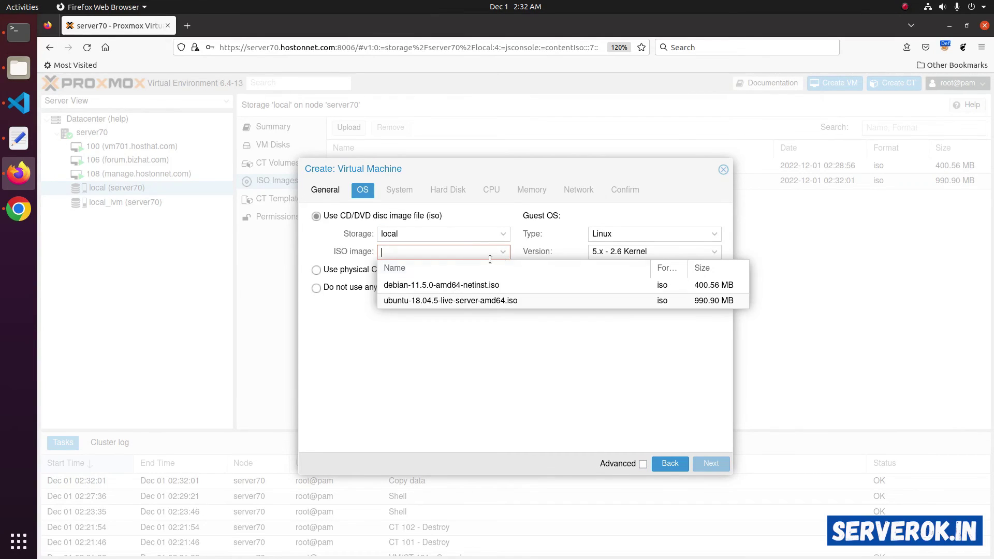
left_click(438, 303)
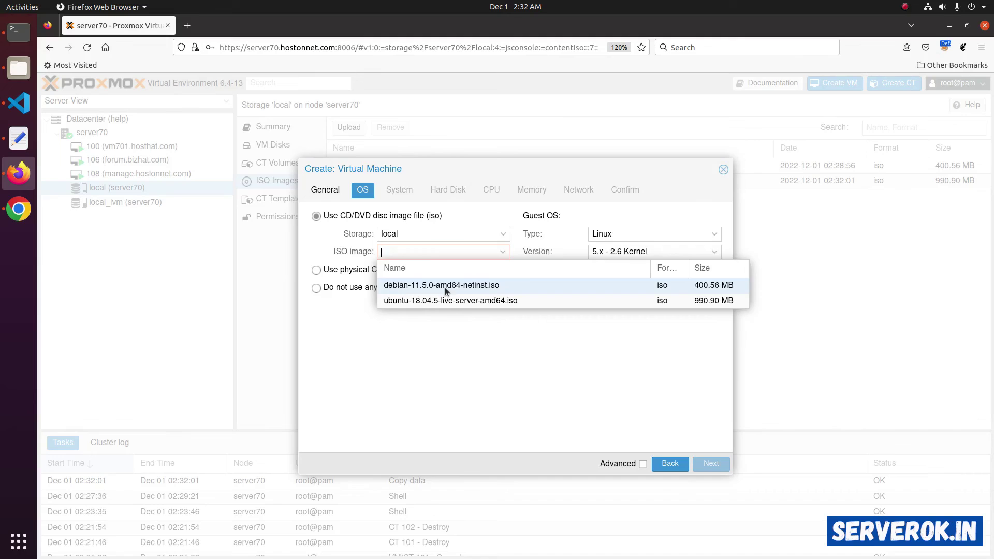